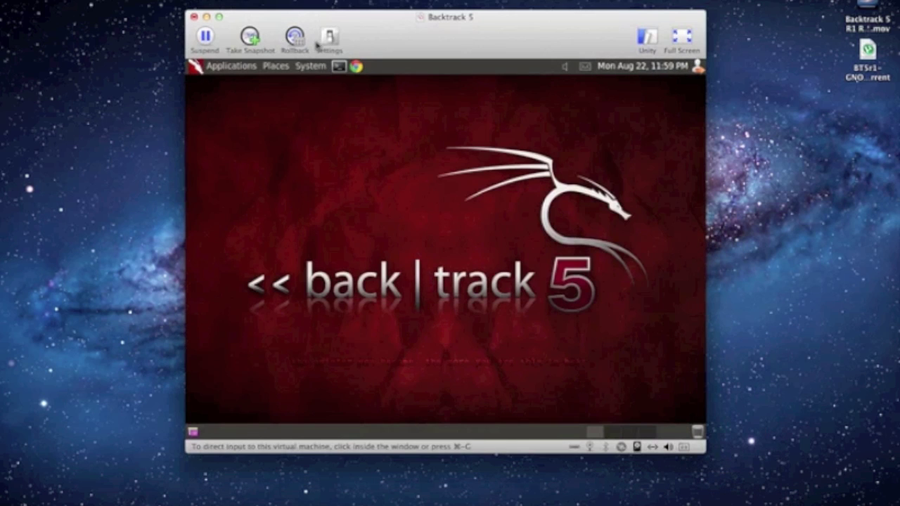
Step: Switch the Backtrack 5 virtual machine to full screen and open its Applications menu
{"action": "left_click", "coordinate": [682, 37]}
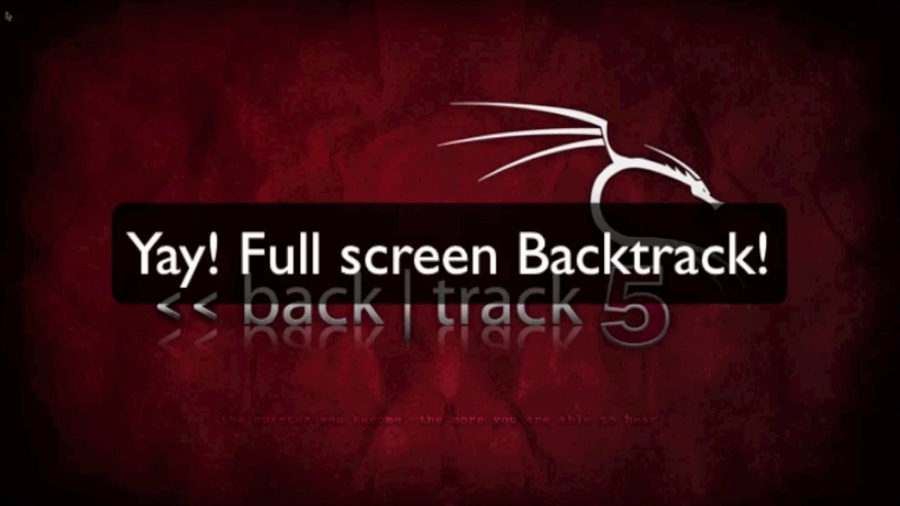
{"action": "key", "text": "alt+F1"}
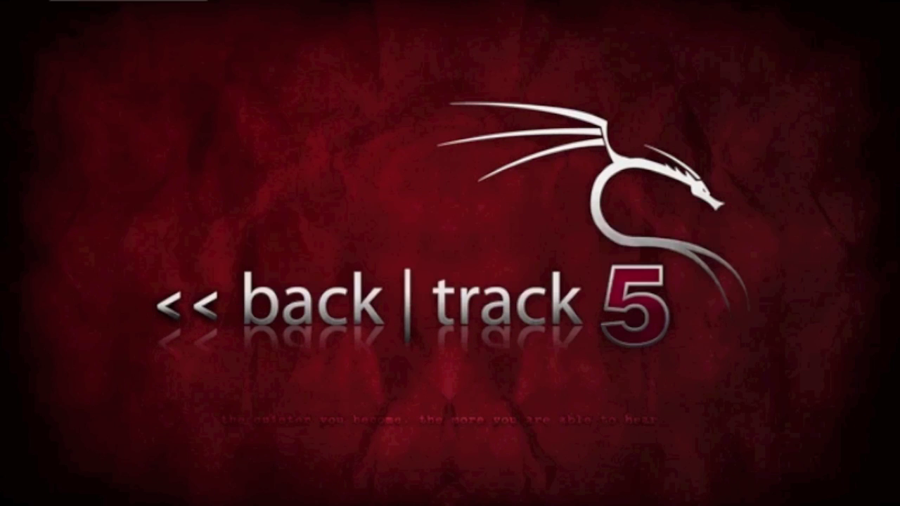
{"action": "key", "text": "alt+F1"}
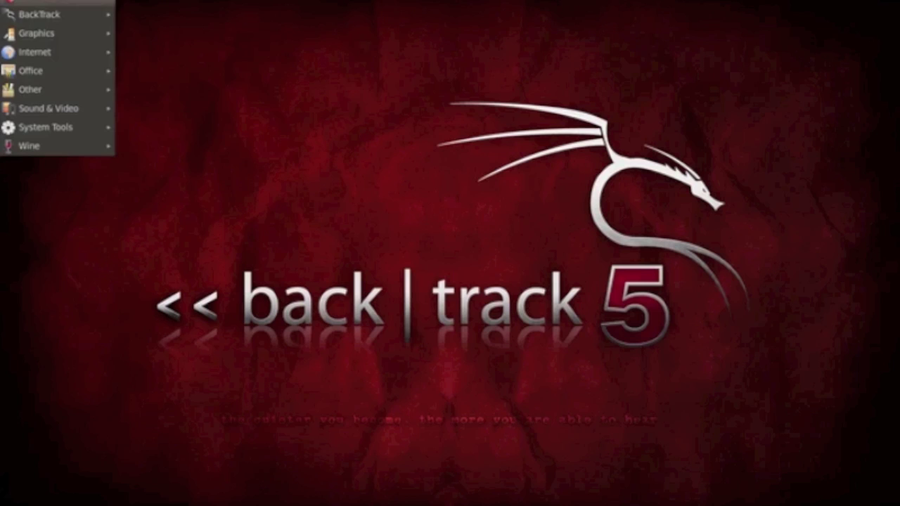
{"action": "mouse_move", "coordinate": [35, 72]}
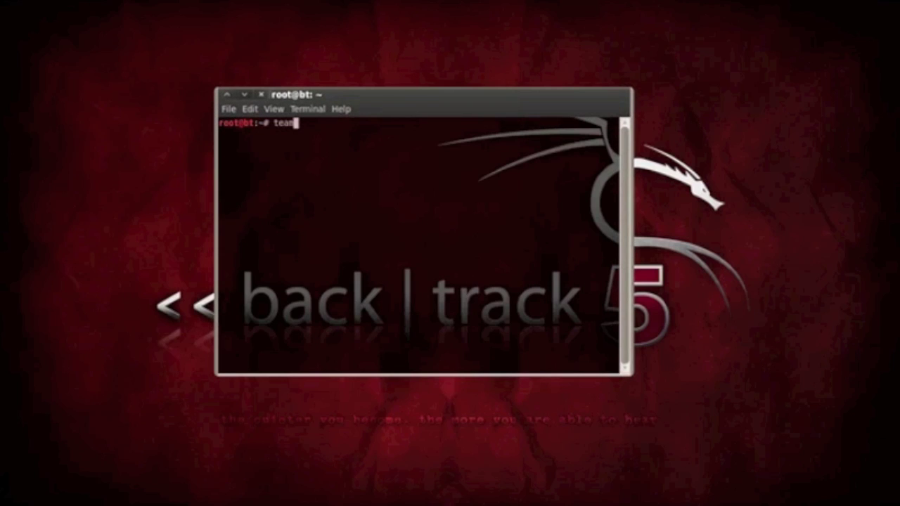
Step: Try to launch TeamViewer as root with teamviewer6 in the terminal and highlight the error line in its output
{"action": "type", "text": "ewer6"}
{"action": "key", "text": "Return"}
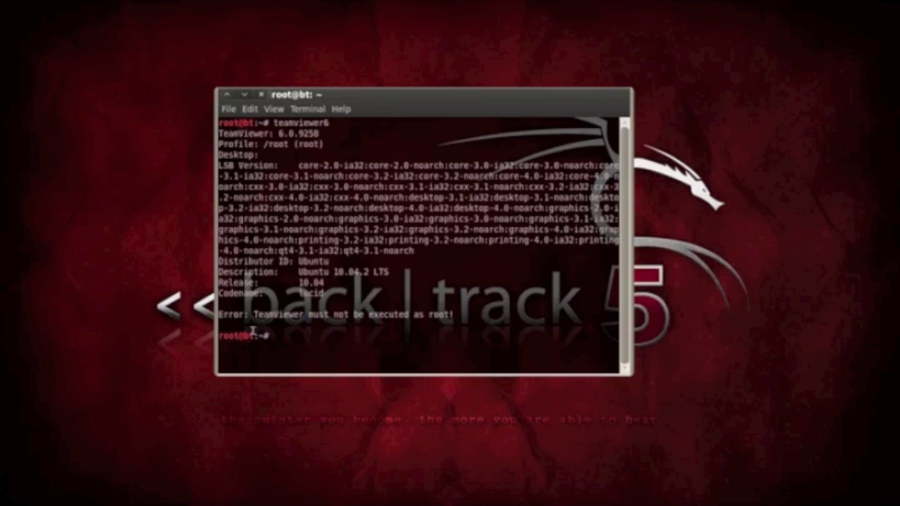
{"action": "triple_click", "coordinate": [221, 315]}
{"action": "left_click", "coordinate": [317, 317]}
{"action": "triple_click", "coordinate": [352, 315]}
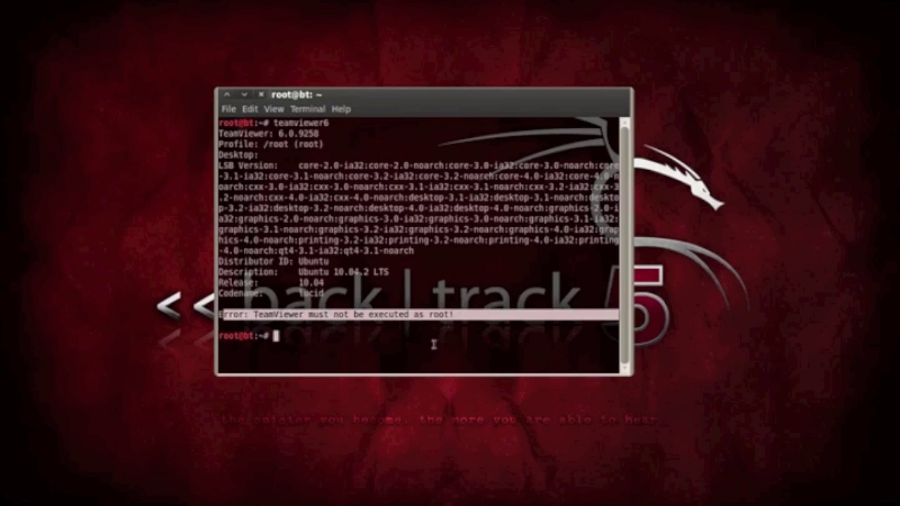
{"action": "left_click", "coordinate": [365, 339]}
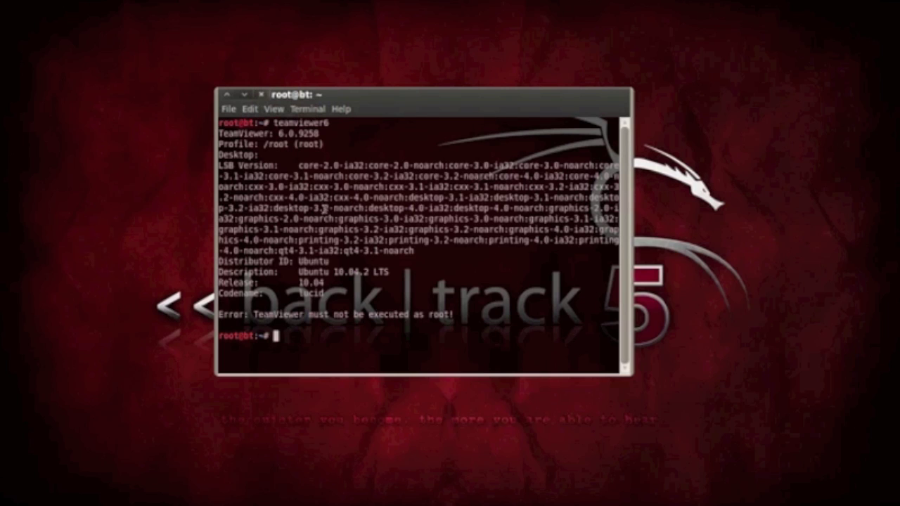
Step: Write the command useradd h4x0r18 at the terminal prompt and erase it without running it
{"action": "type", "text": "user"}
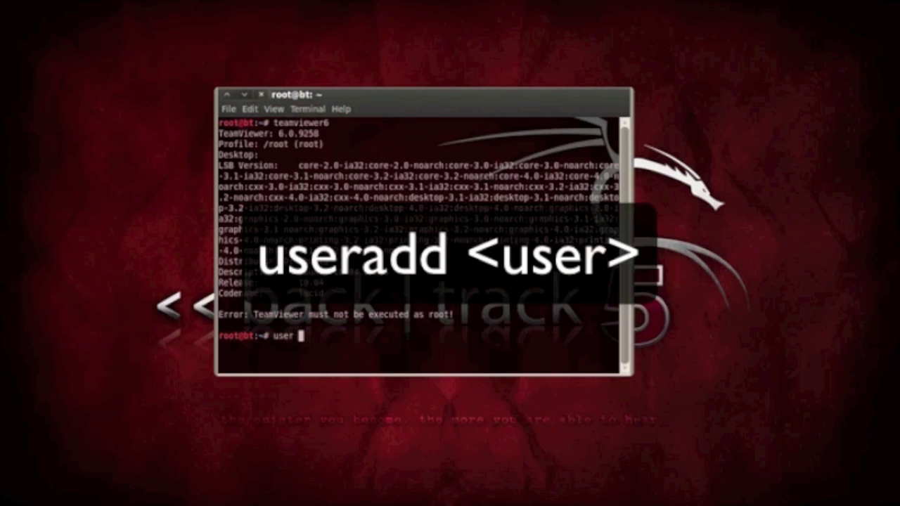
{"action": "type", "text": "add h4x0r18"}
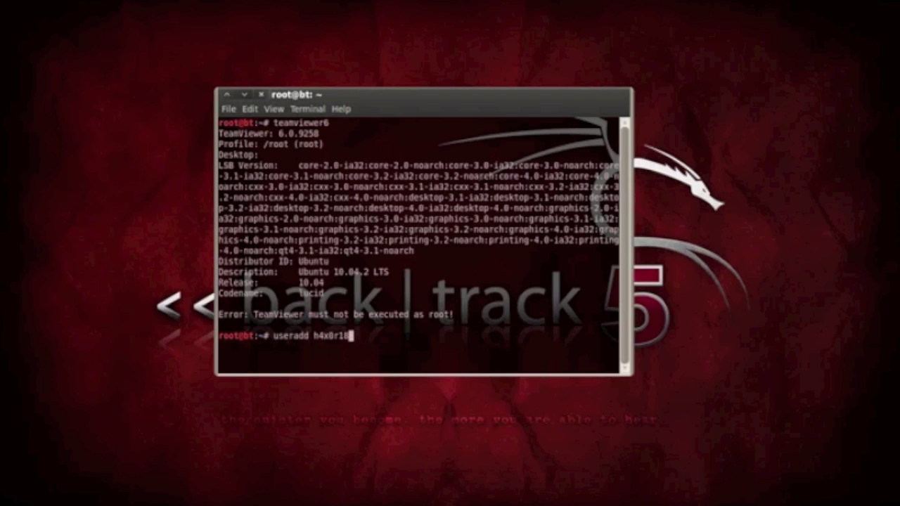
{"action": "key", "text": "BackSpace"}
{"action": "key", "text": "BackSpace"}
{"action": "key", "text": "BackSpace"}
{"action": "key", "text": "BackSpace"}
{"action": "key", "text": "BackSpace"}
{"action": "key", "text": "BackSpace"}
{"action": "key", "text": "BackSpace"}
{"action": "key", "text": "BackSpace"}
{"action": "key", "text": "BackSpace"}
{"action": "key", "text": "BackSpace"}
{"action": "key", "text": "BackSpace"}
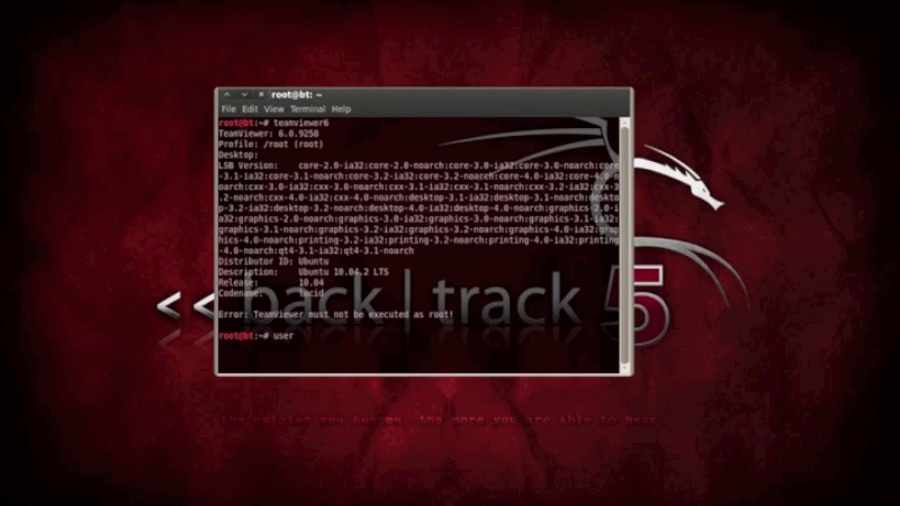
{"action": "key", "text": "BackSpace"}
{"action": "key", "text": "BackSpace"}
{"action": "key", "text": "BackSpace"}
{"action": "key", "text": "BackSpace"}
Step: Write usermod --groups admin,disk,cdrom,audio h4x0r18 at the prompt, highlight it, and erase it without running it
{"action": "type", "text": "usermod --groups admin,disk,cdrom,audio h4x0r18"}
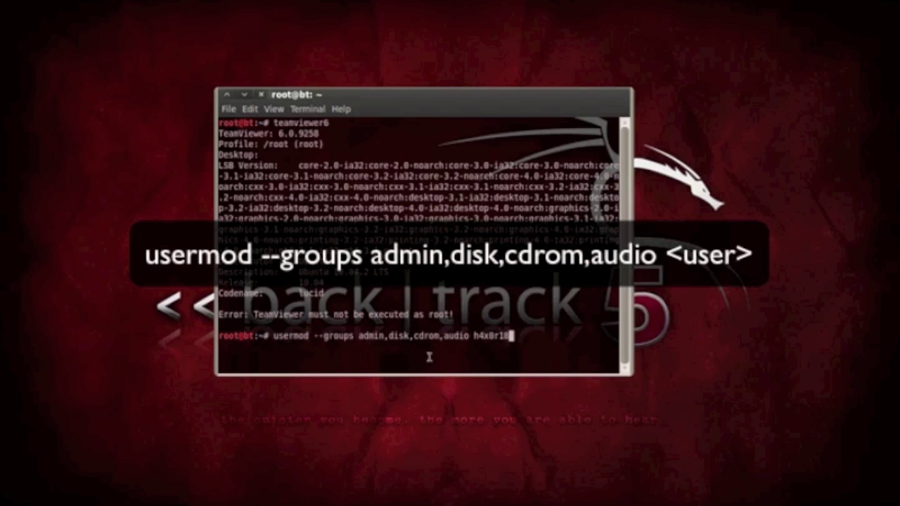
{"action": "left_click_drag", "start_coordinate": [274, 336], "coordinate": [512, 339]}
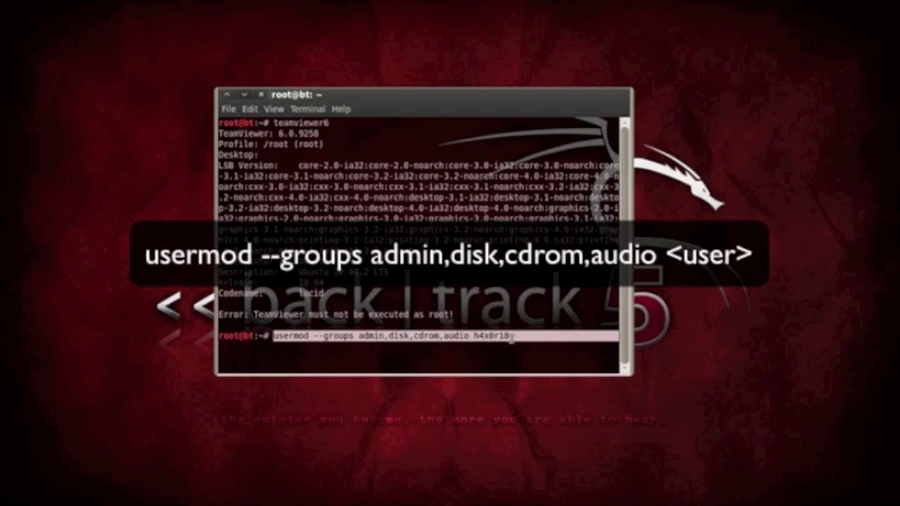
{"action": "left_click", "coordinate": [512, 339]}
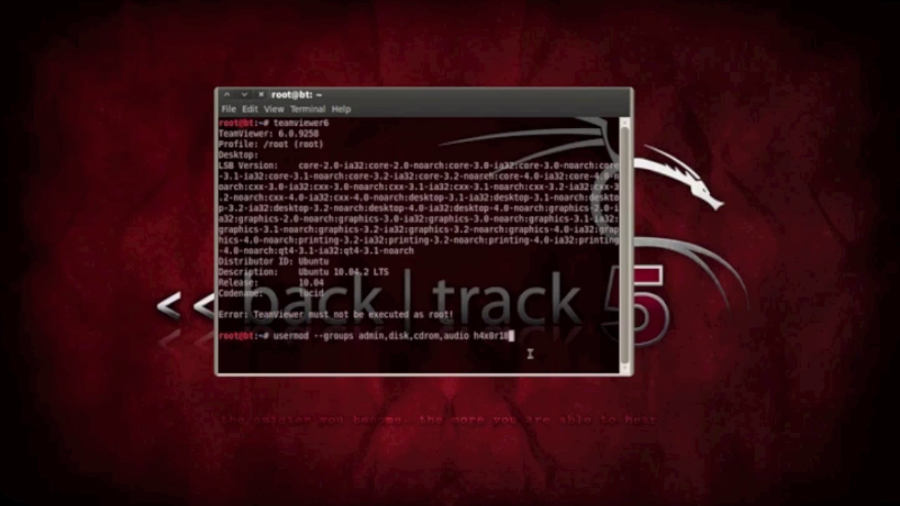
{"action": "key", "text": "BackSpace"}
{"action": "key", "text": "BackSpace"}
{"action": "key", "text": "BackSpace"}
{"action": "key", "text": "BackSpace"}
{"action": "key", "text": "BackSpace"}
{"action": "key", "text": "BackSpace"}
{"action": "key", "text": "BackSpace"}
{"action": "key", "text": "BackSpace"}
{"action": "key", "text": "BackSpace"}
{"action": "key", "text": "BackSpace"}
{"action": "key", "text": "BackSpace"}
{"action": "key", "text": "BackSpace"}
{"action": "key", "text": "BackSpace"}
{"action": "key", "text": "BackSpace"}
{"action": "key", "text": "BackSpace"}
{"action": "key", "text": "BackSpace"}
{"action": "key", "text": "BackSpace"}
{"action": "key", "text": "BackSpace"}
{"action": "key", "text": "BackSpace"}
{"action": "key", "text": "BackSpace"}
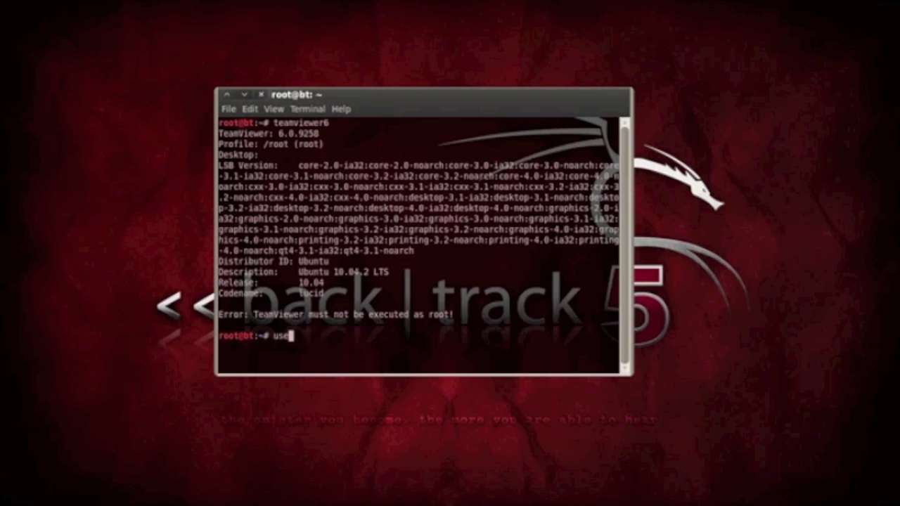
{"action": "key", "text": "BackSpace"}
{"action": "key", "text": "BackSpace"}
{"action": "key", "text": "BackSpace"}
Step: Run xhost + in the terminal to allow other users access to the display
{"action": "type", "text": "xhost "}
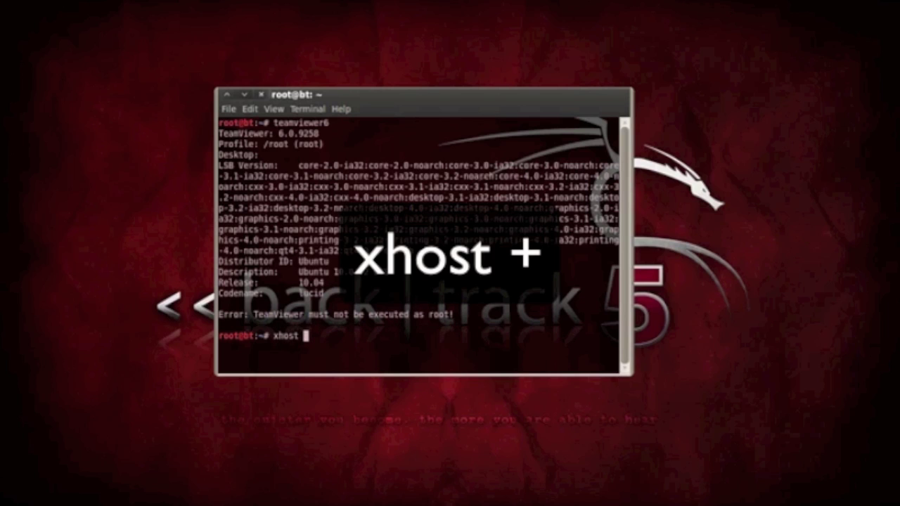
{"action": "type", "text": " +"}
{"action": "key", "text": "Return"}
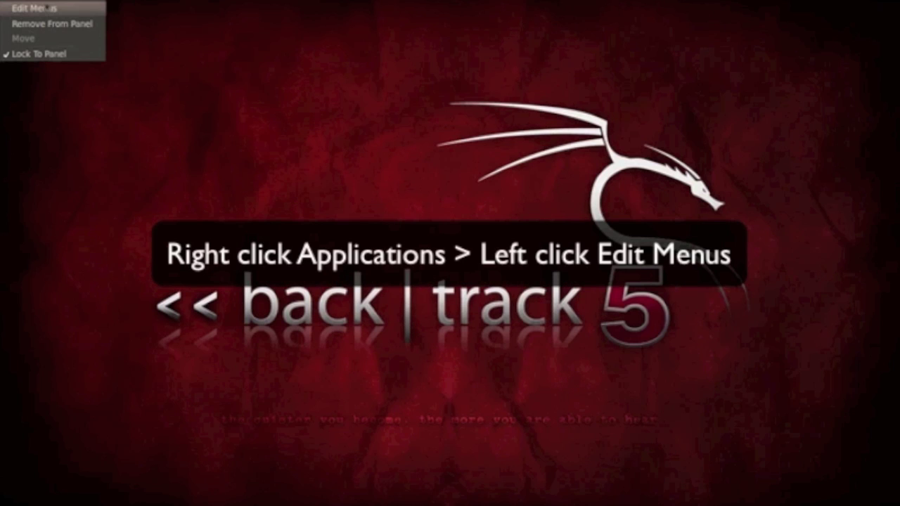
Step: Open the Applications menu editor and show the launcher properties of TeamViewer 6 in the Internet category
{"action": "left_click", "coordinate": [34, 8]}
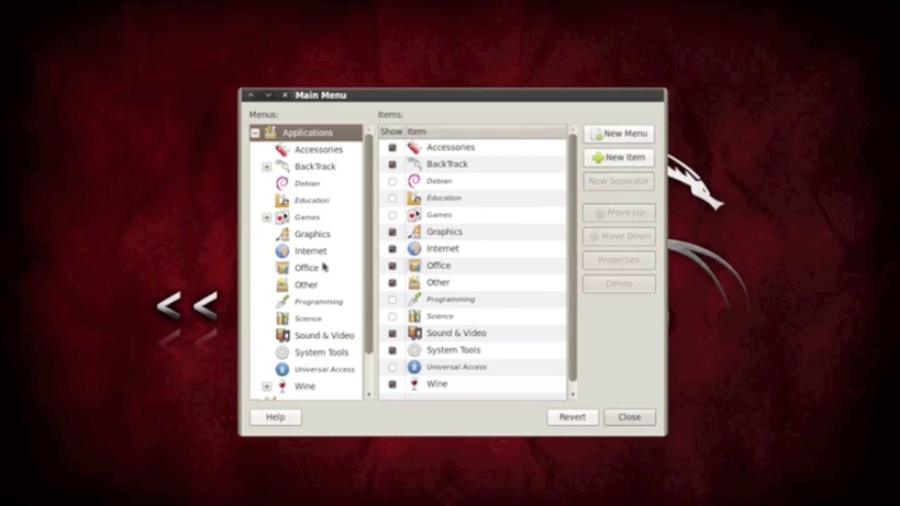
{"action": "left_click", "coordinate": [319, 255]}
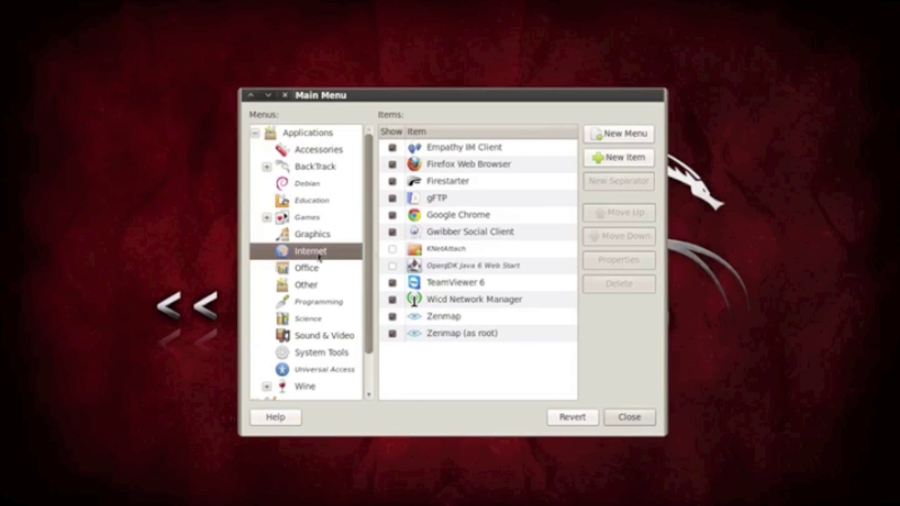
{"action": "left_click", "coordinate": [464, 285]}
{"action": "left_click", "coordinate": [604, 266]}
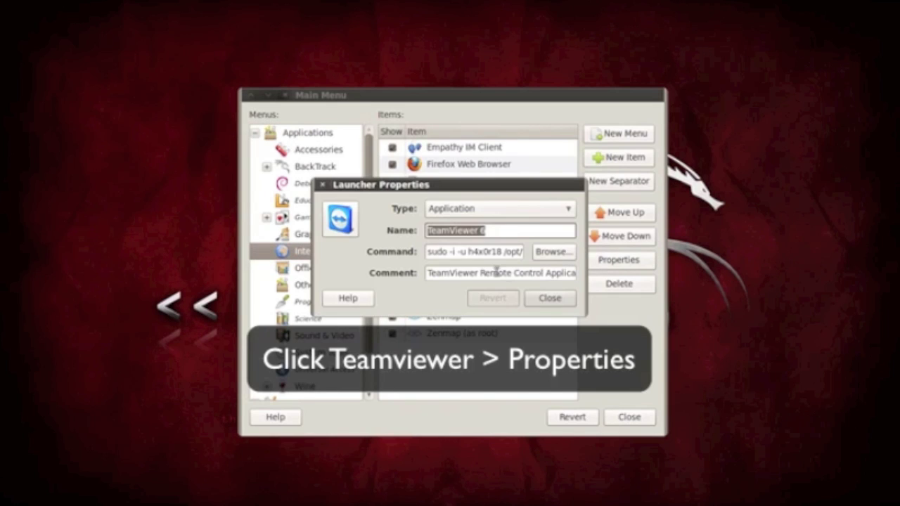
Step: Highlight the sudo -i -u h4x0r18 prefix in the TeamViewer launcher's command and clear the selection
{"action": "left_click_drag", "start_coordinate": [427, 252], "coordinate": [504, 252]}
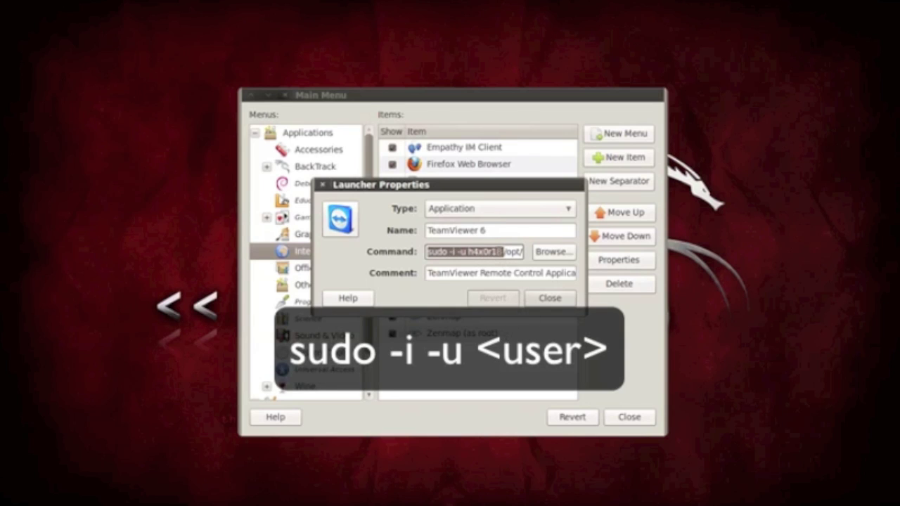
{"action": "left_click_drag", "start_coordinate": [504, 251], "coordinate": [421, 251]}
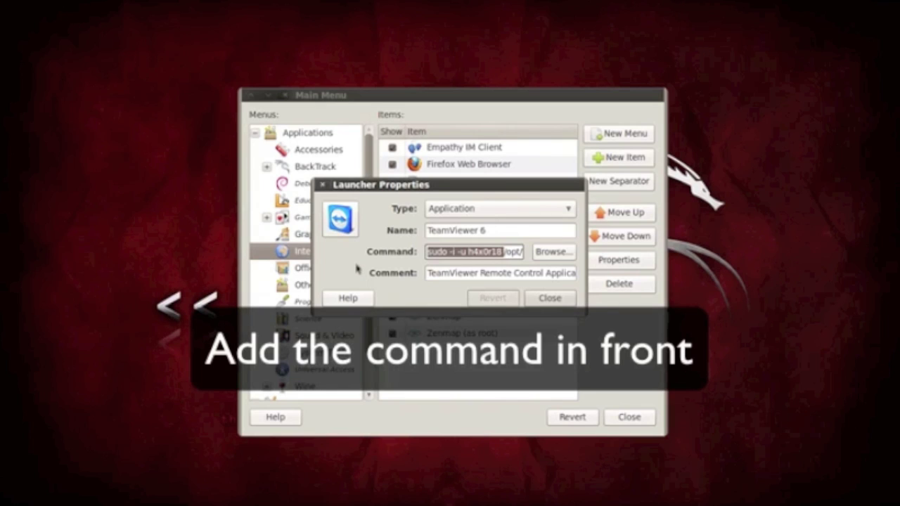
{"action": "left_click", "coordinate": [515, 253]}
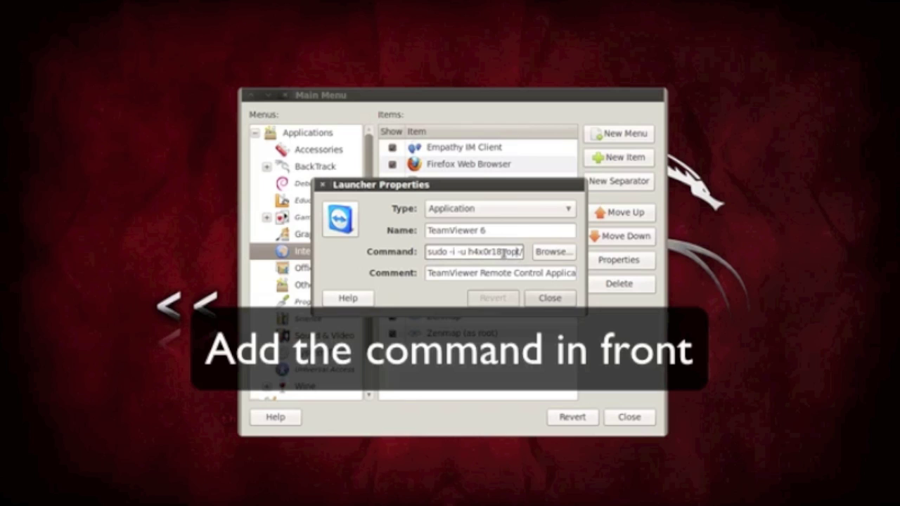